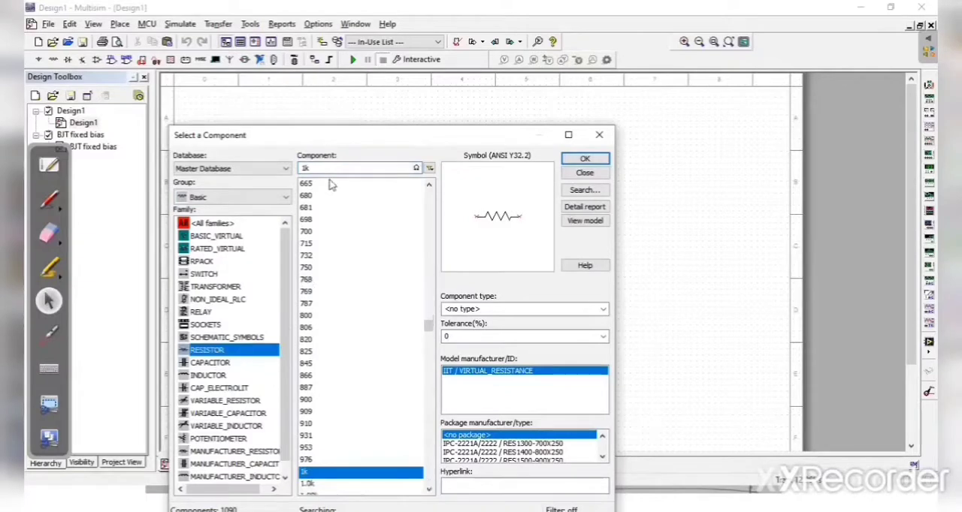
# Step: Place a 220k resistor from the Basic group near the middle of the schematic sheet
pyautogui.click(326, 167)
pyautogui.press('BackSpace')
pyautogui.press('BackSpace')
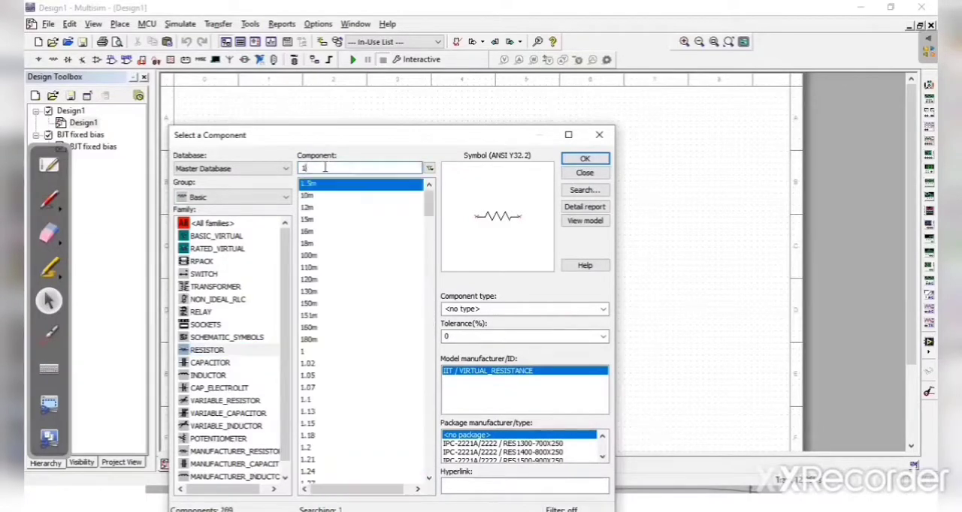
pyautogui.write('22')
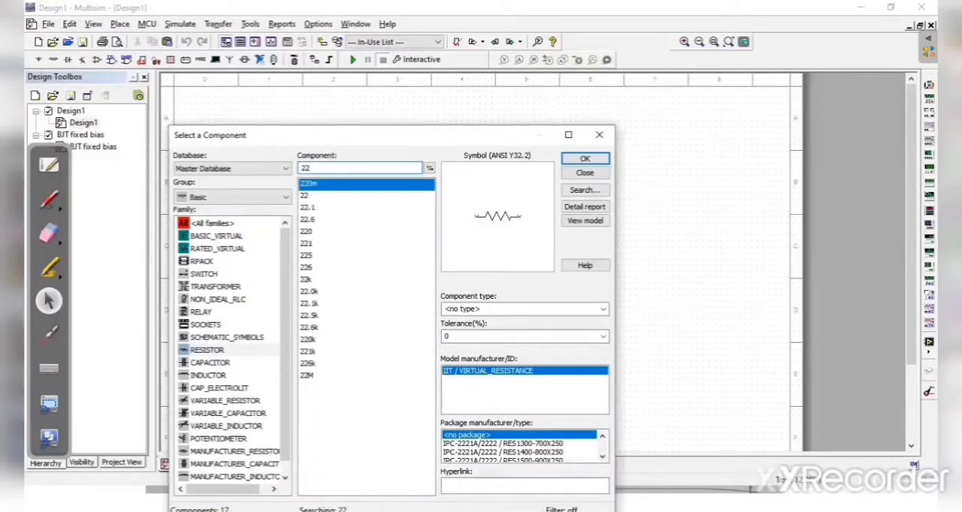
pyautogui.write('0k')
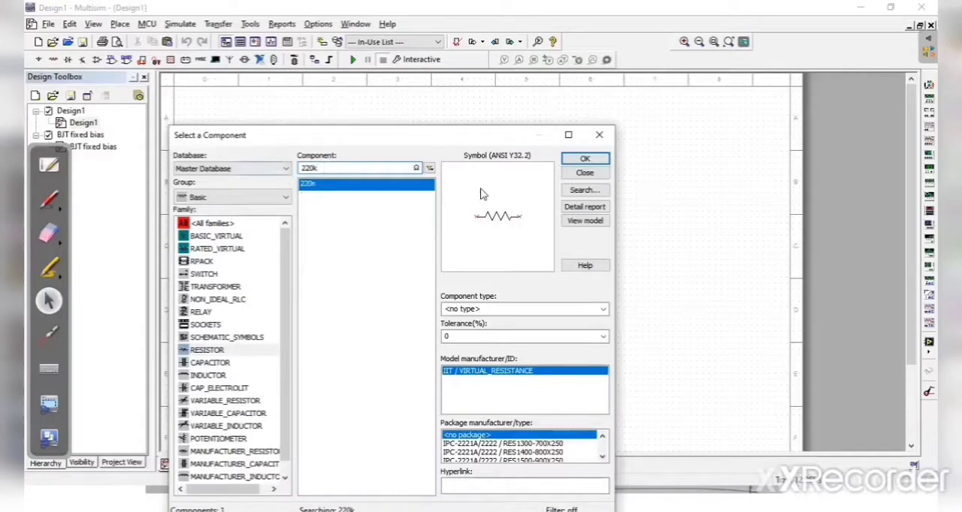
pyautogui.click(583, 159)
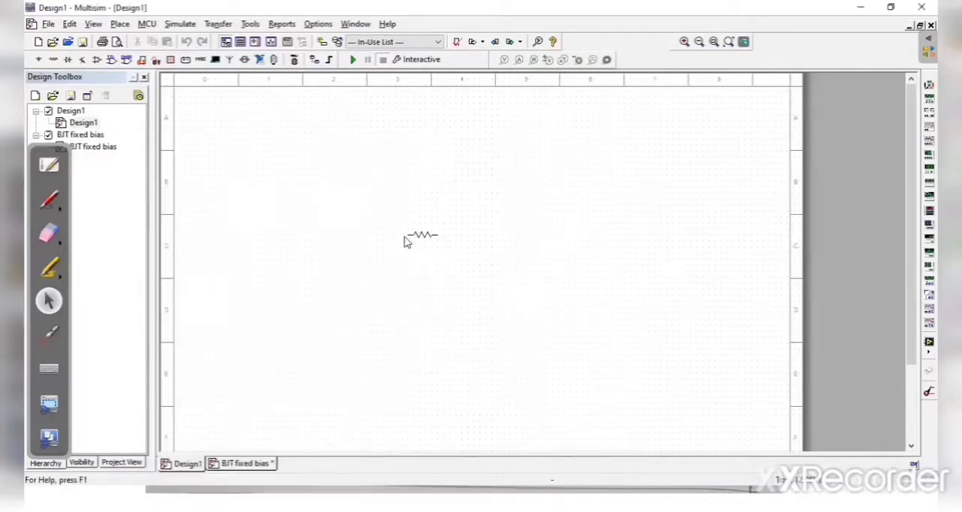
pyautogui.click(404, 238)
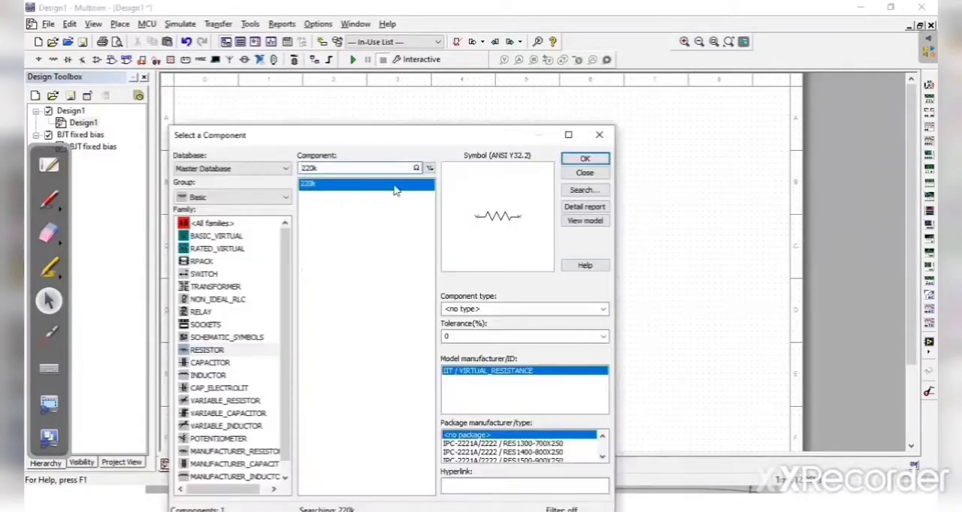
# Step: Place a 1.2k resistor just to the right of the 220k resistor
pyautogui.press('BackSpace')
pyautogui.press('BackSpace')
pyautogui.press('BackSpace')
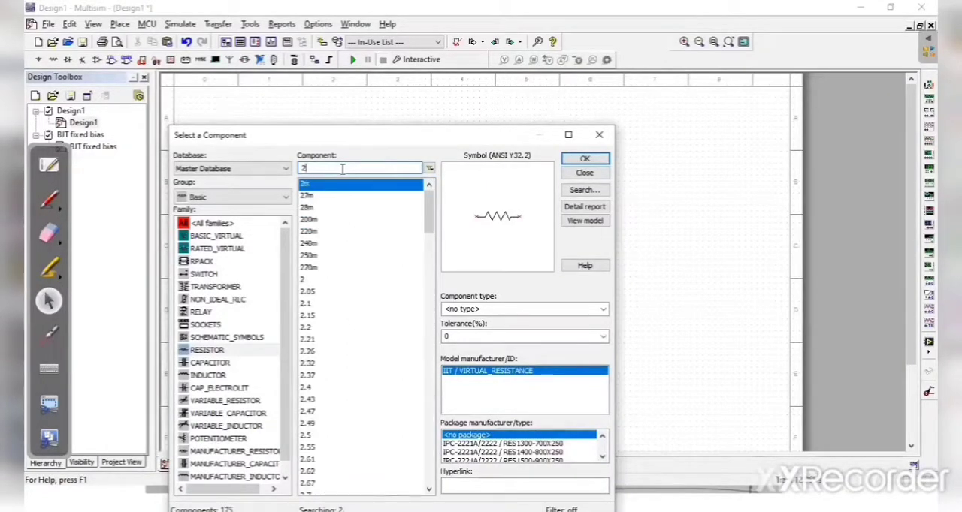
pyautogui.press('BackSpace')
pyautogui.write('1')
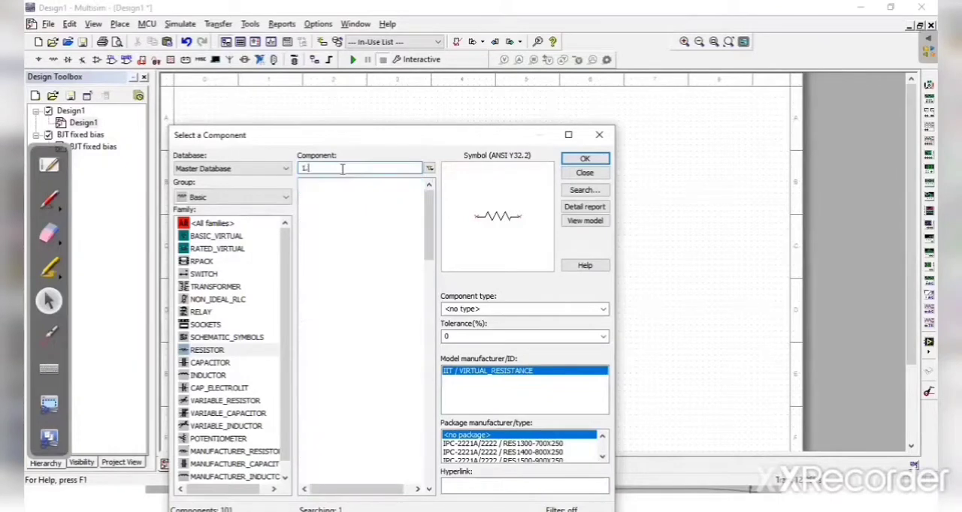
pyautogui.write('.2k')
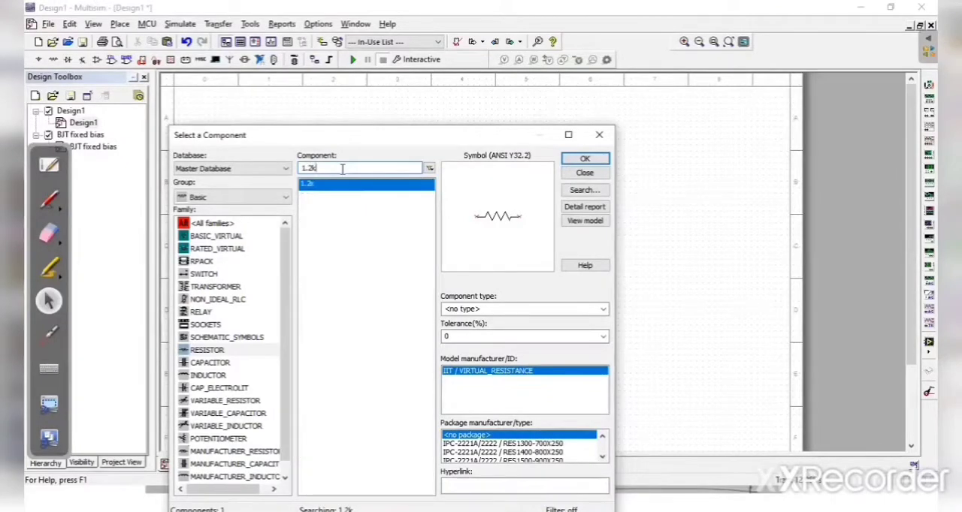
pyautogui.click(583, 159)
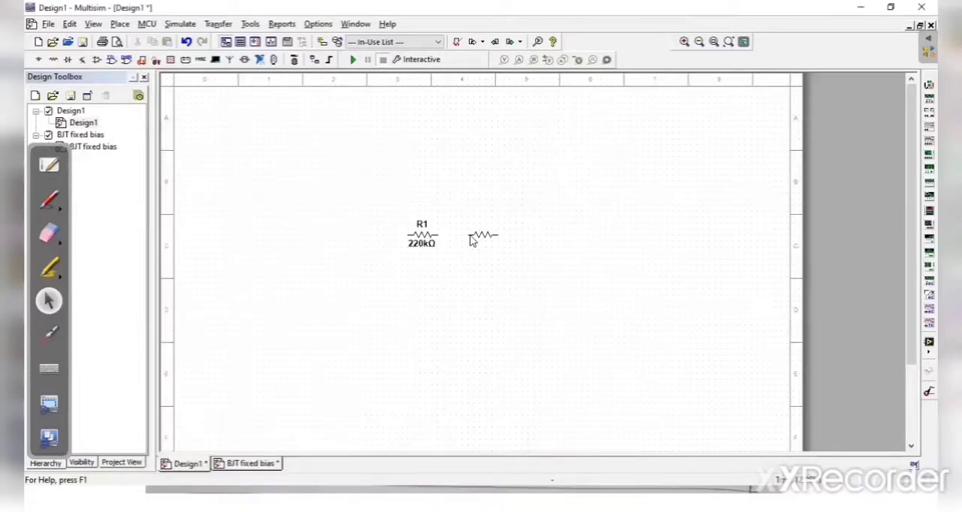
pyautogui.click(471, 239)
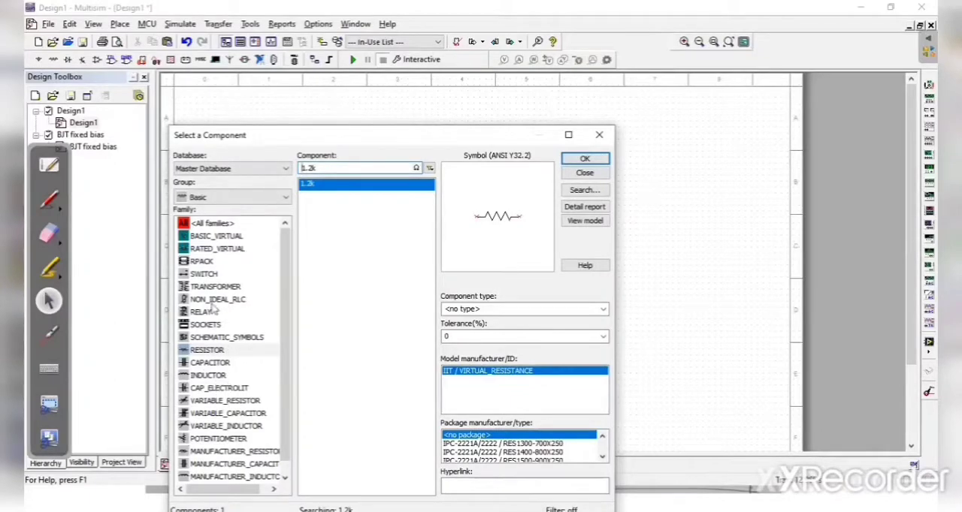
# Step: Find the BC107BP transistor in the Transistors group and place it below the 1.2k resistor
pyautogui.click(225, 197)
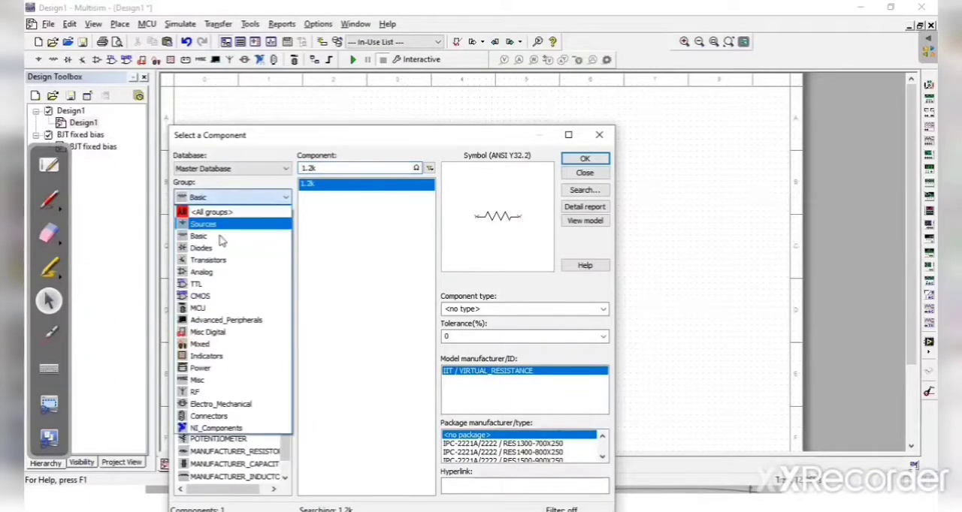
pyautogui.click(219, 261)
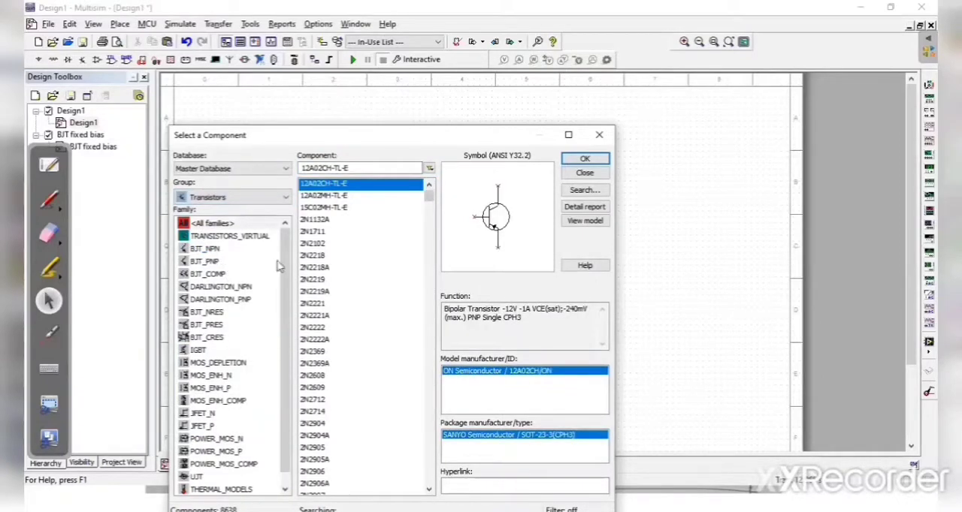
pyautogui.click(363, 168)
pyautogui.press('BackSpace')
pyautogui.press('BackSpace')
pyautogui.press('BackSpace')
pyautogui.press('BackSpace')
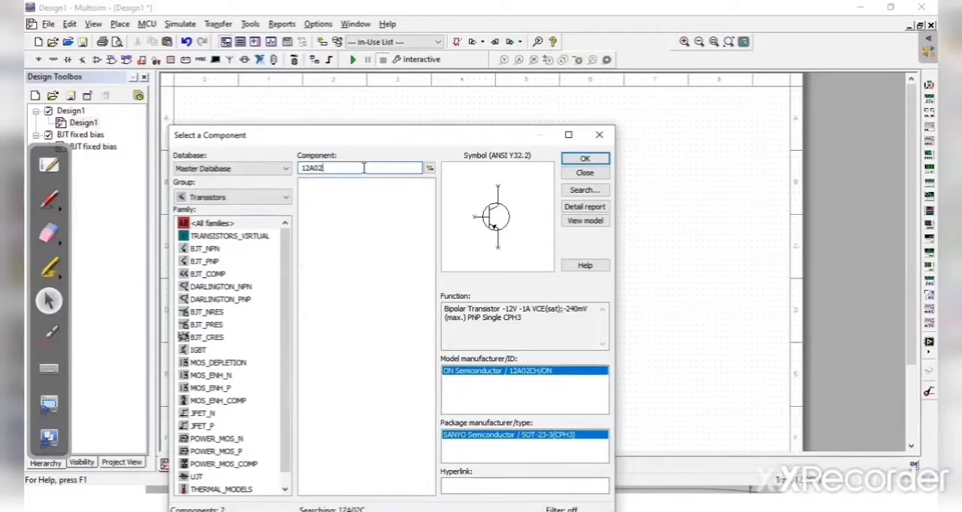
pyautogui.press('BackSpace')
pyautogui.write('bc')
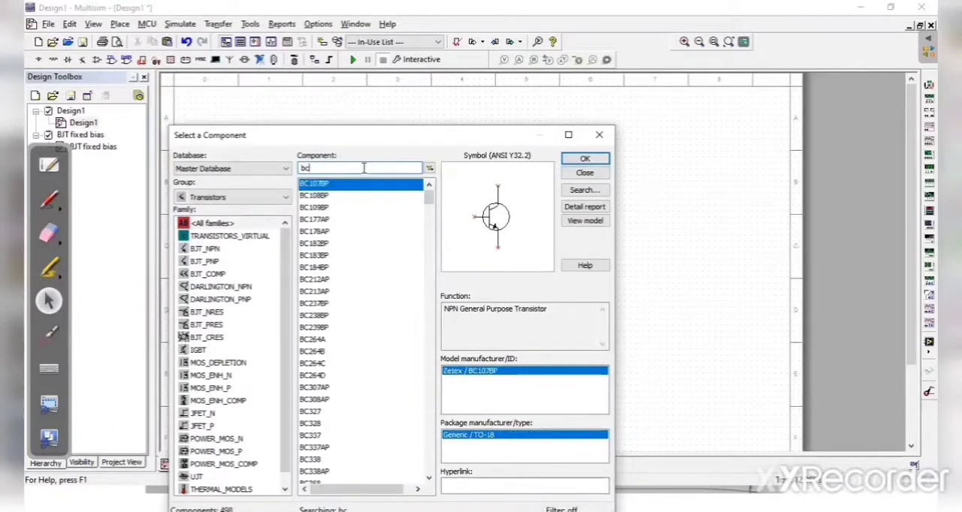
pyautogui.write('107')
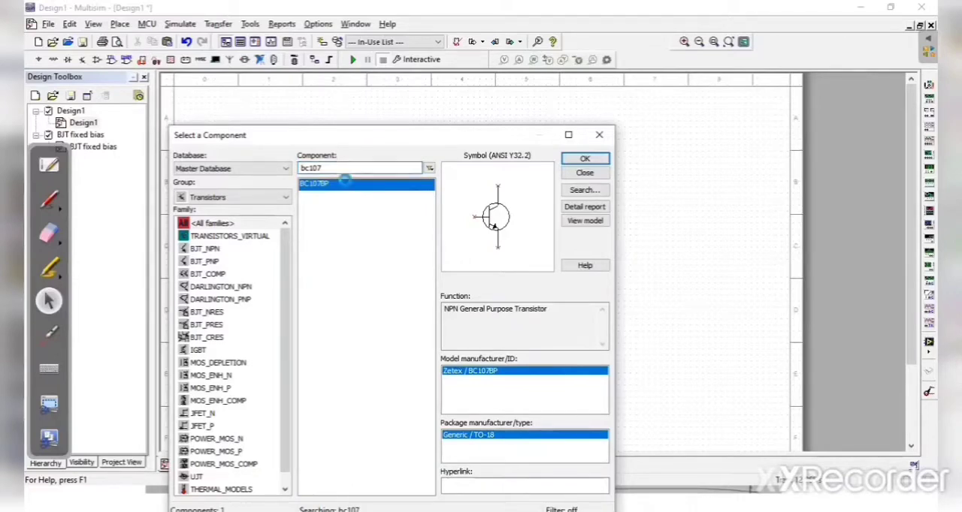
pyautogui.doubleClick(344, 181)
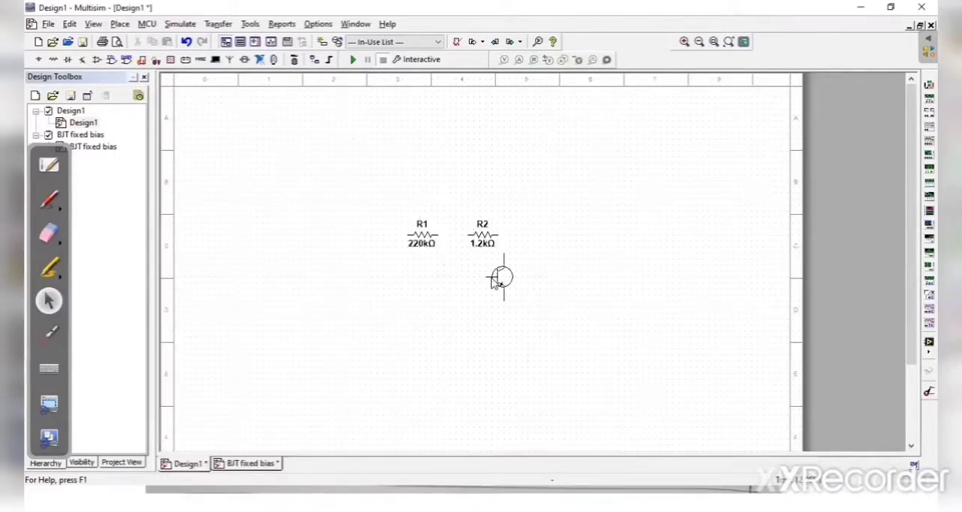
pyautogui.click(505, 273)
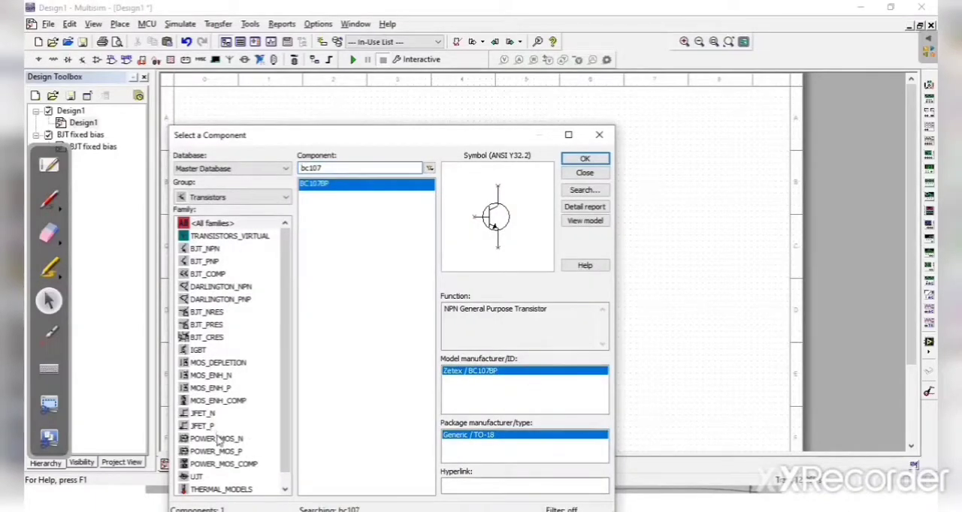
# Step: Place a VCC supply from the POWER_SOURCES family of the Sources group above the two resistors
pyautogui.click(216, 198)
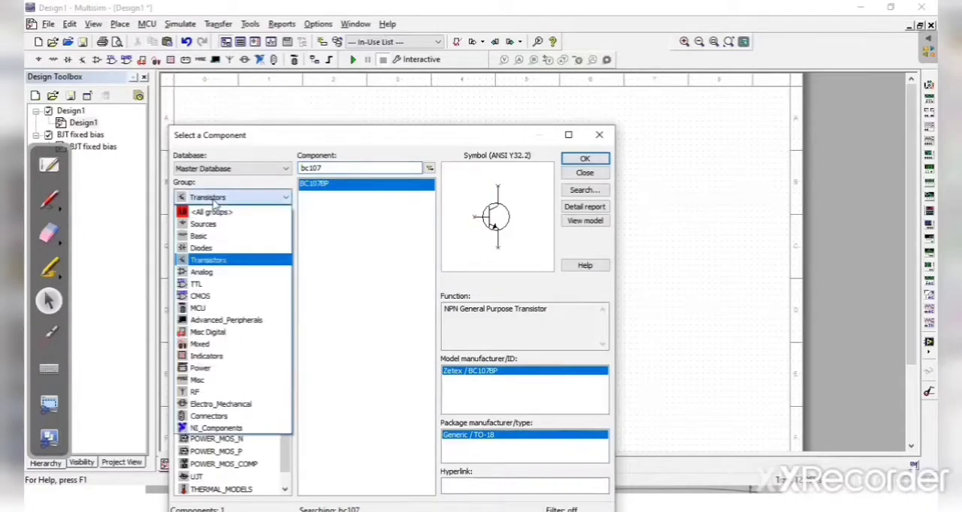
pyautogui.click(211, 227)
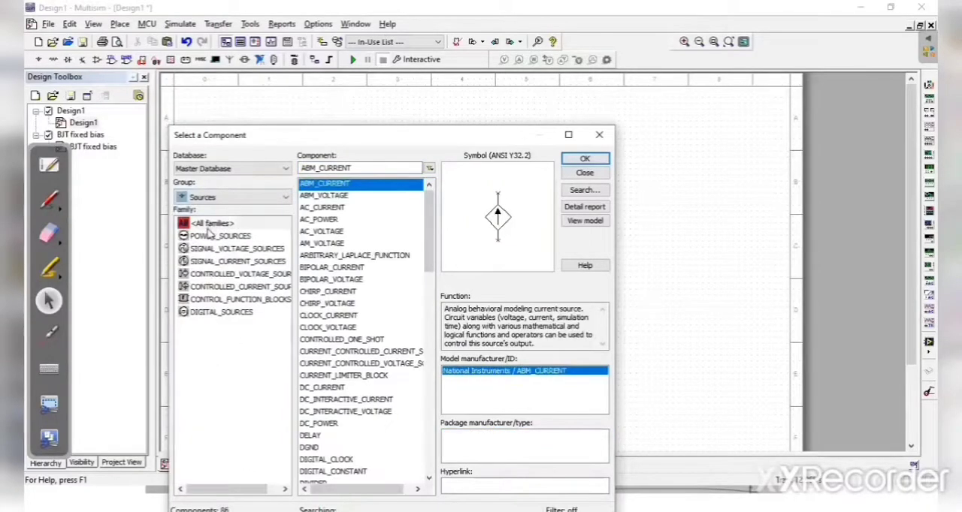
pyautogui.click(221, 236)
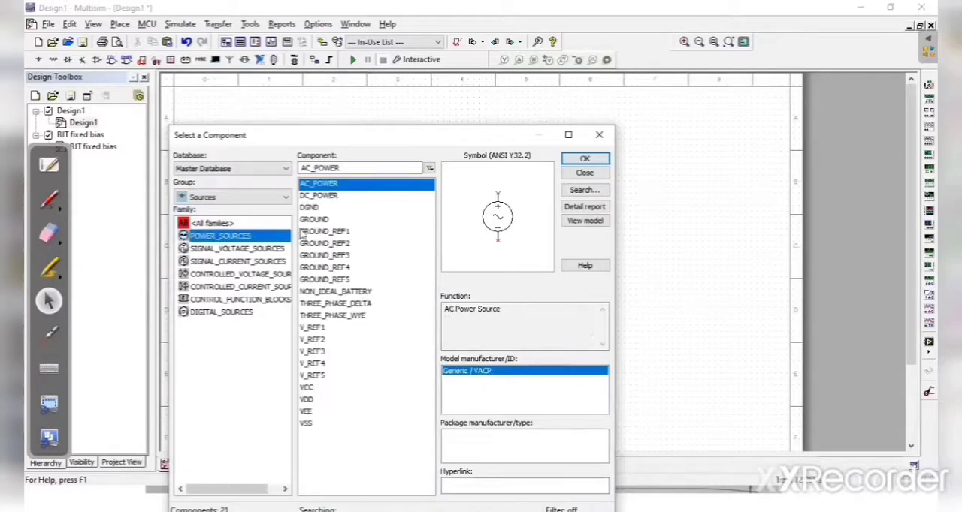
pyautogui.click(308, 388)
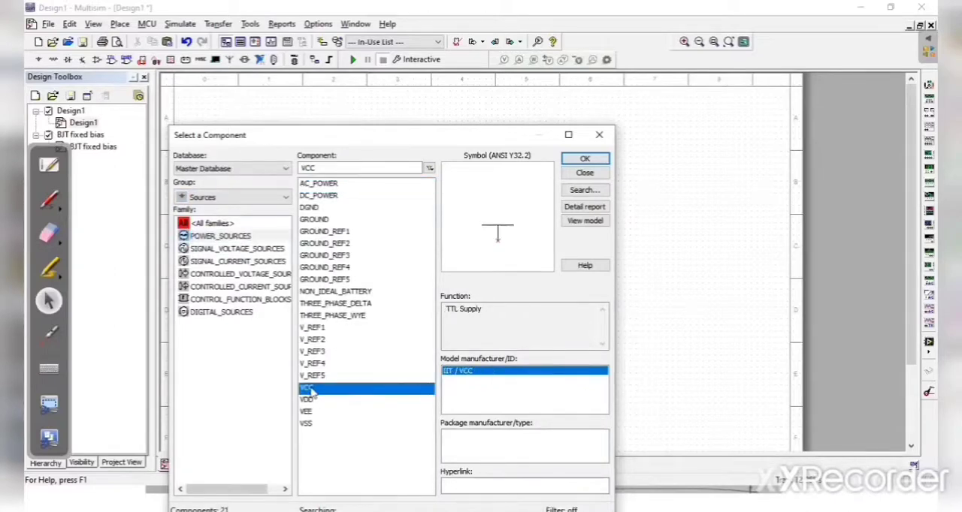
pyautogui.click(587, 159)
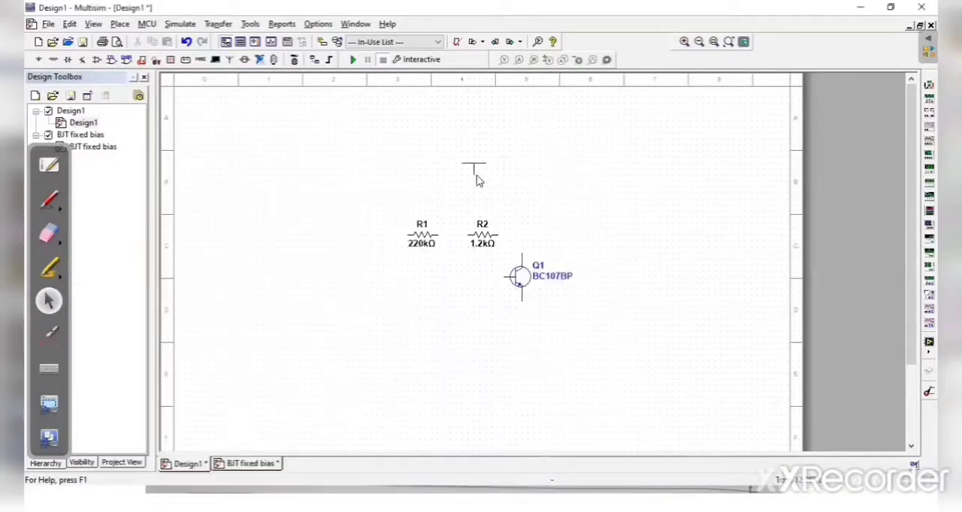
pyautogui.click(476, 181)
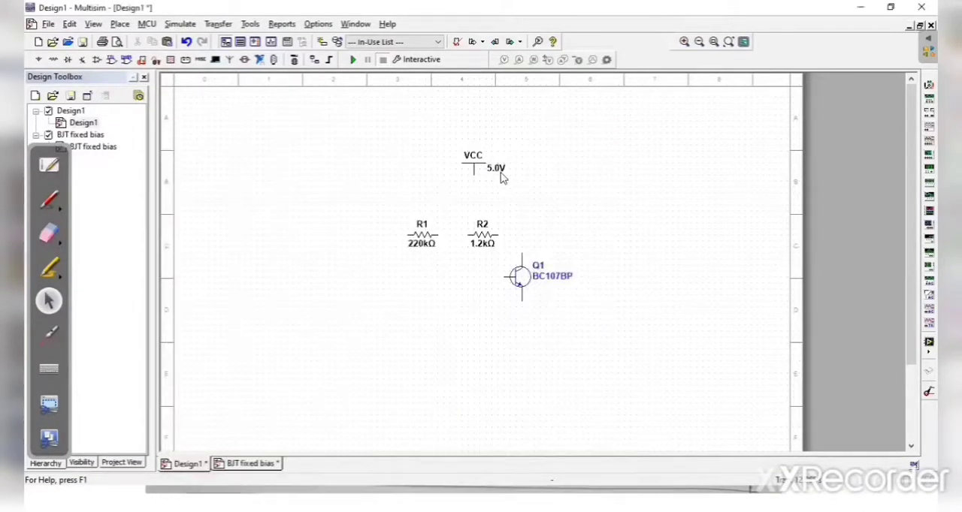
# Step: Set the VCC supply's voltage to 10 V
pyautogui.click(496, 169)
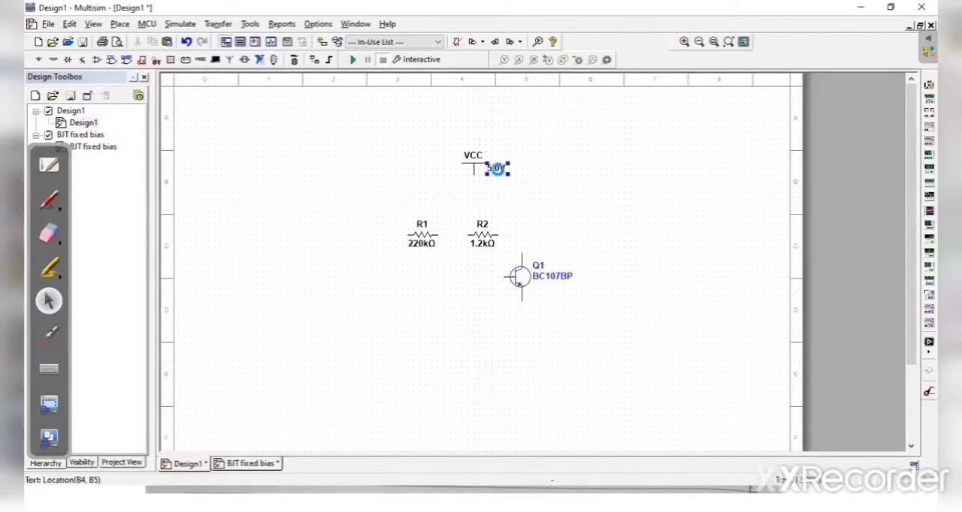
pyautogui.doubleClick(496, 169)
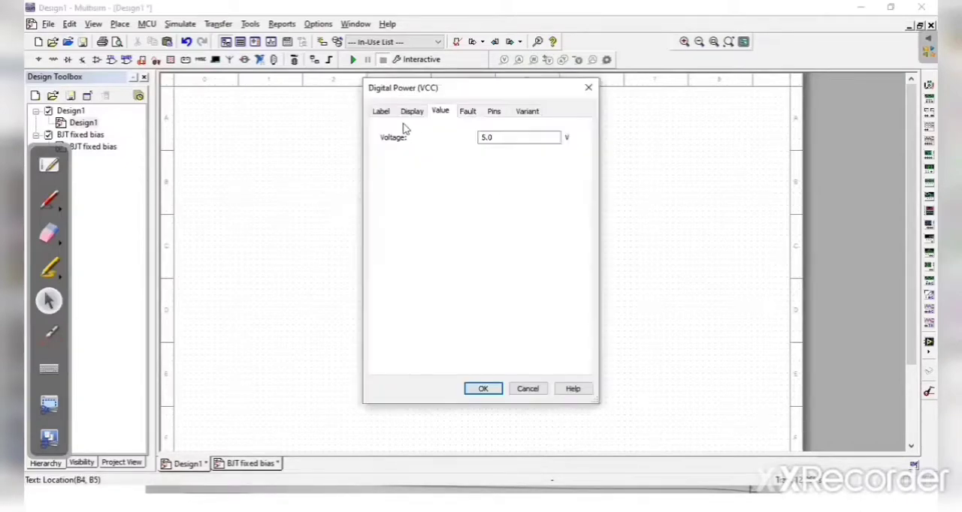
pyautogui.click(501, 138)
pyautogui.write('10')
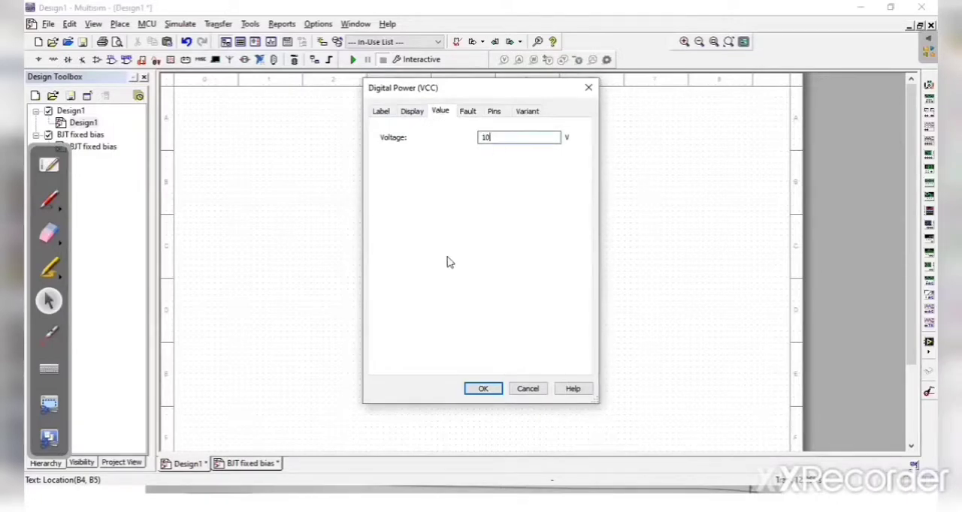
pyautogui.click(484, 387)
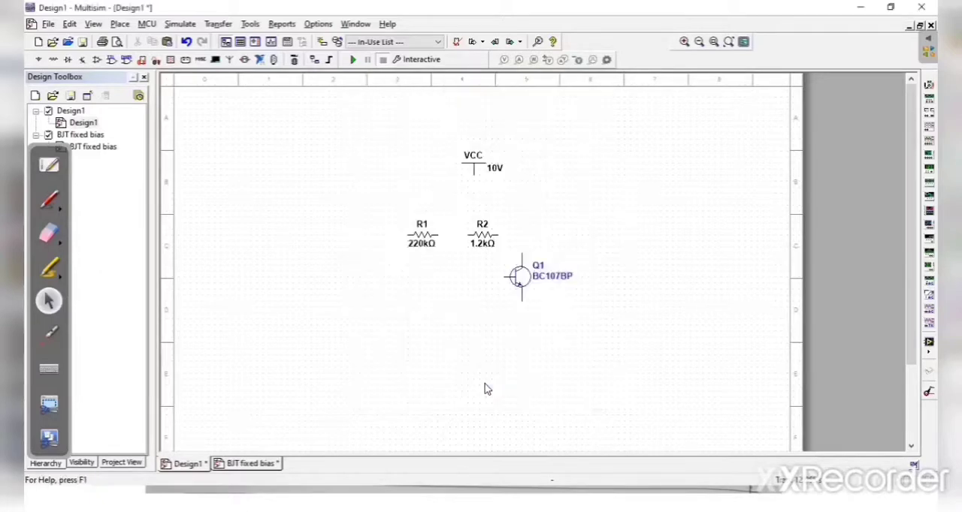
# Step: Place one GROUND component from the power sources below the transistor and finish placing components
pyautogui.click(40, 60)
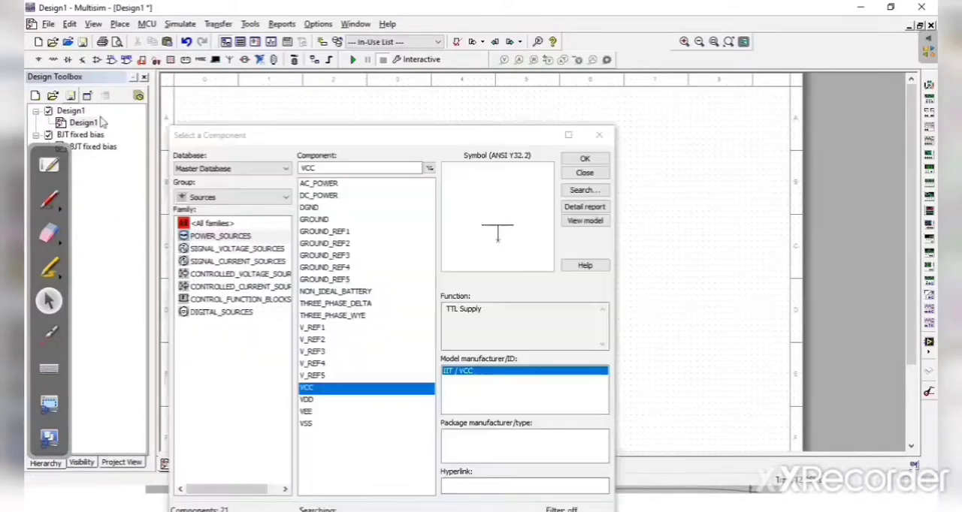
pyautogui.click(320, 220)
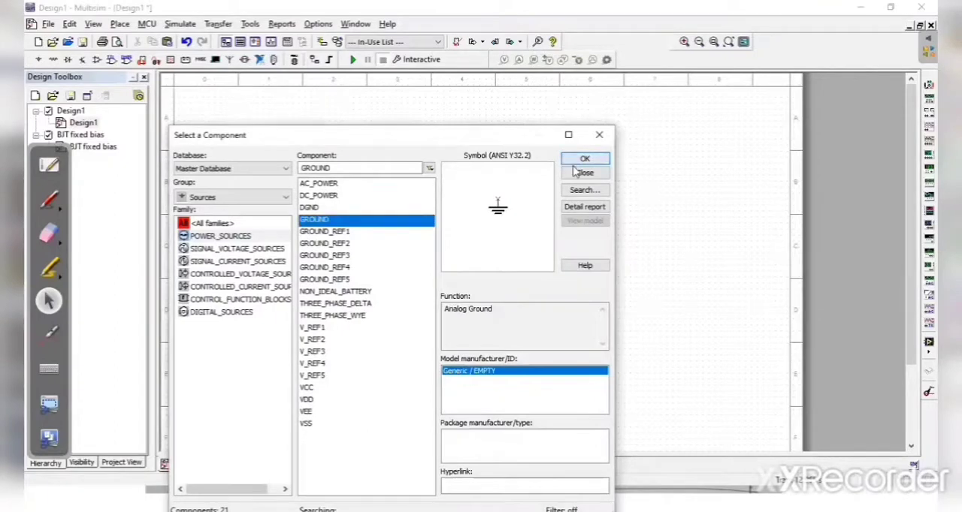
pyautogui.click(582, 159)
pyautogui.click(474, 319)
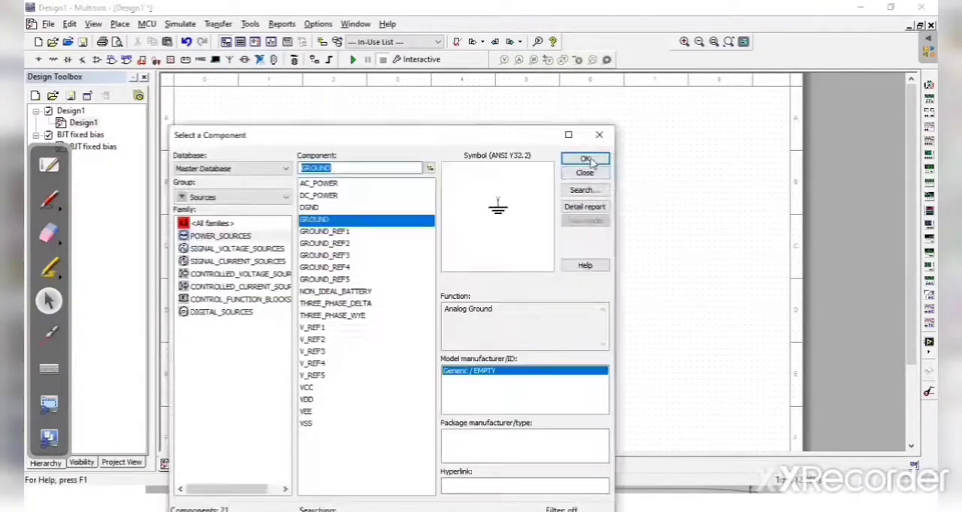
pyautogui.click(599, 136)
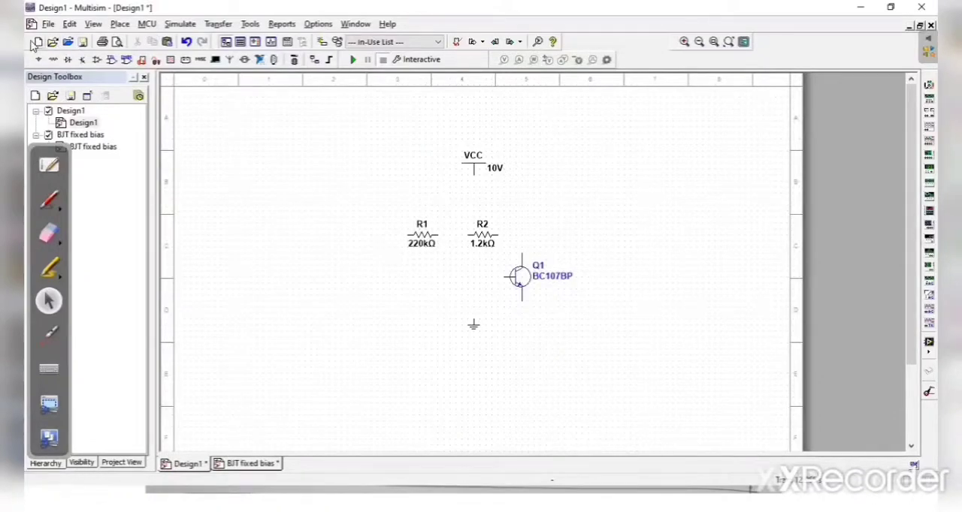
# Step: Wire the fixed-bias circuit, linking VCC to both resistors, the 220k resistor to the base, the 1.2k resistor to the collector, and the emitter to ground
pyautogui.click(121, 25)
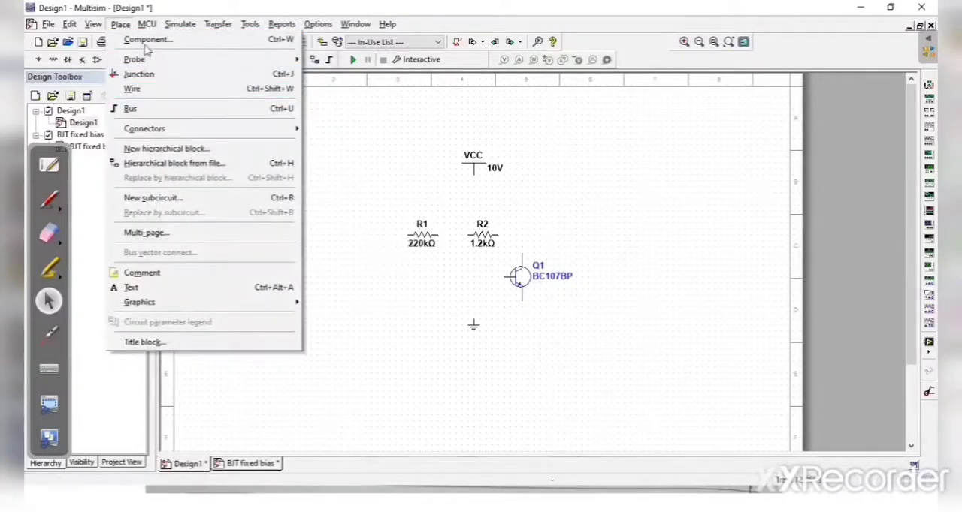
pyautogui.click(145, 91)
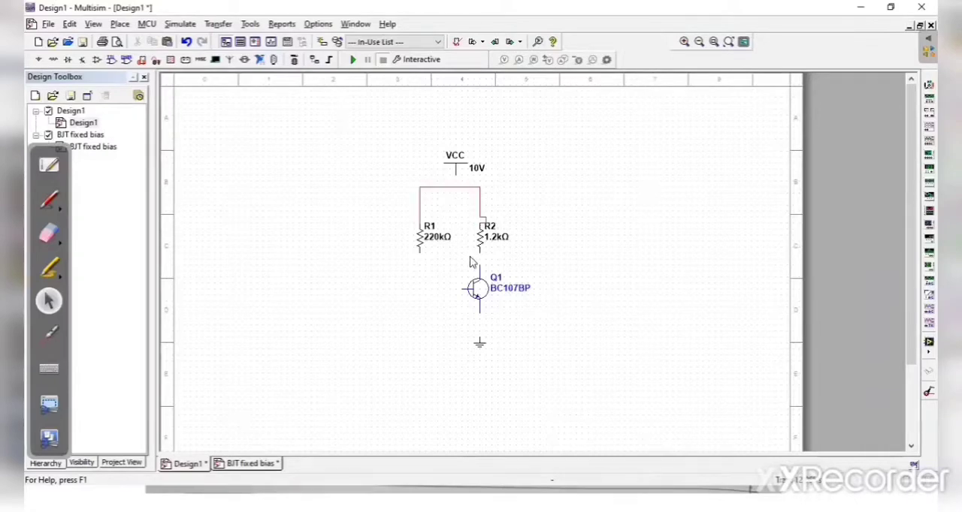
pyautogui.moveTo(481, 255); pyautogui.dragTo(481, 280)
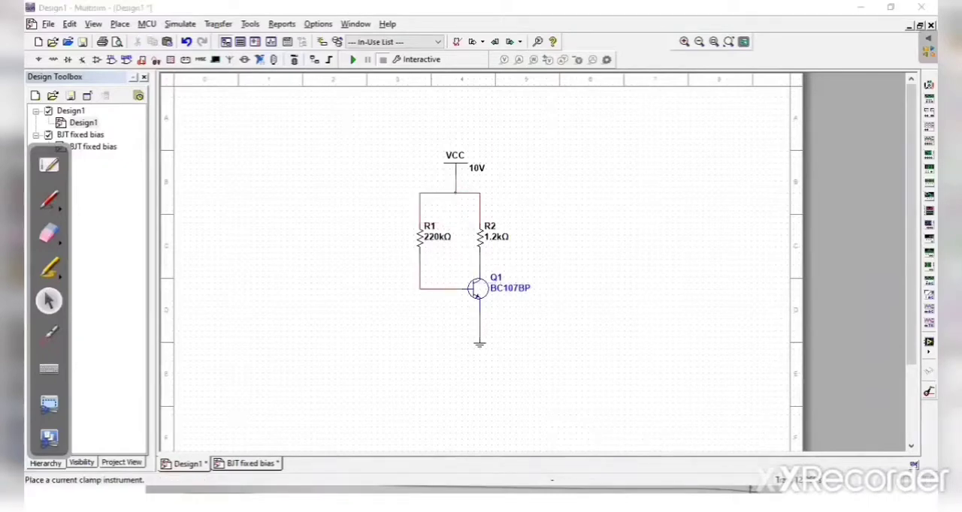
# Step: Place a BJT Analyzer instrument on the schematic to the right of the transistor
pyautogui.click(929, 346)
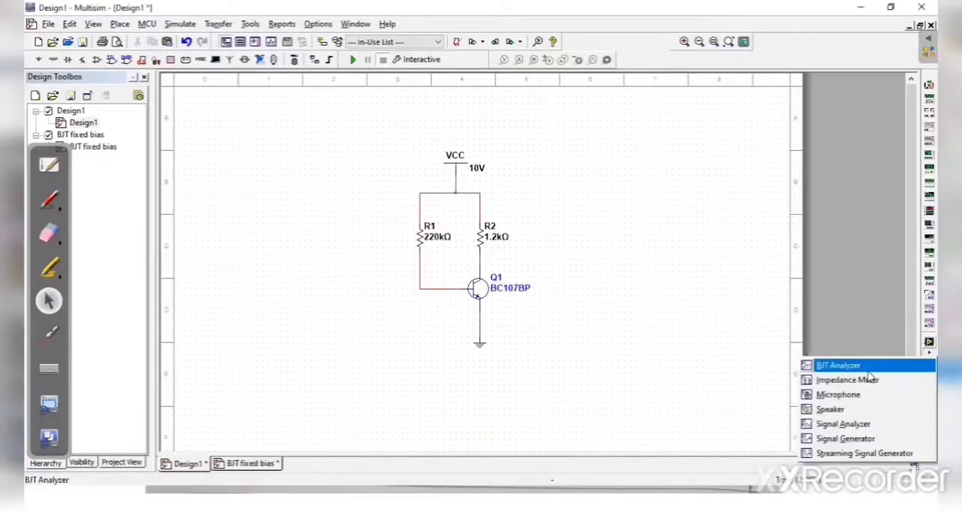
pyautogui.click(863, 364)
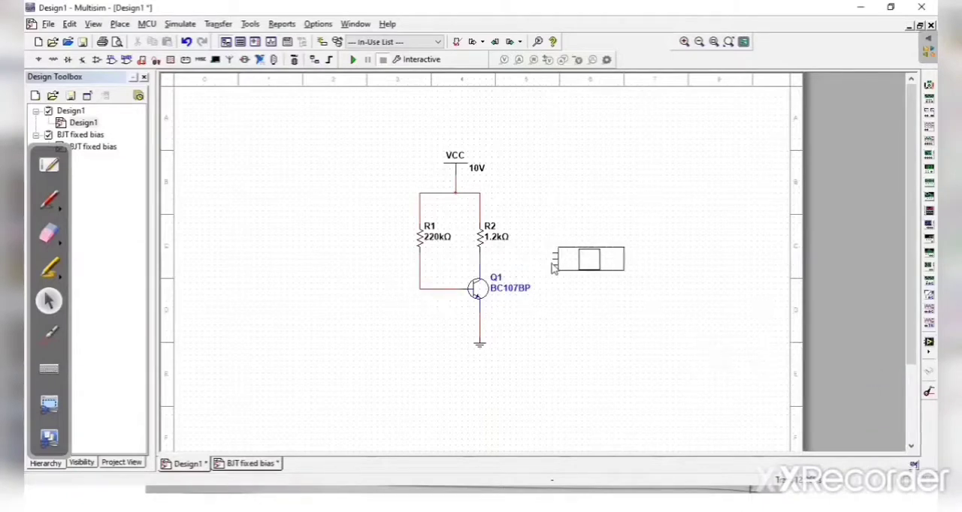
pyautogui.click(553, 267)
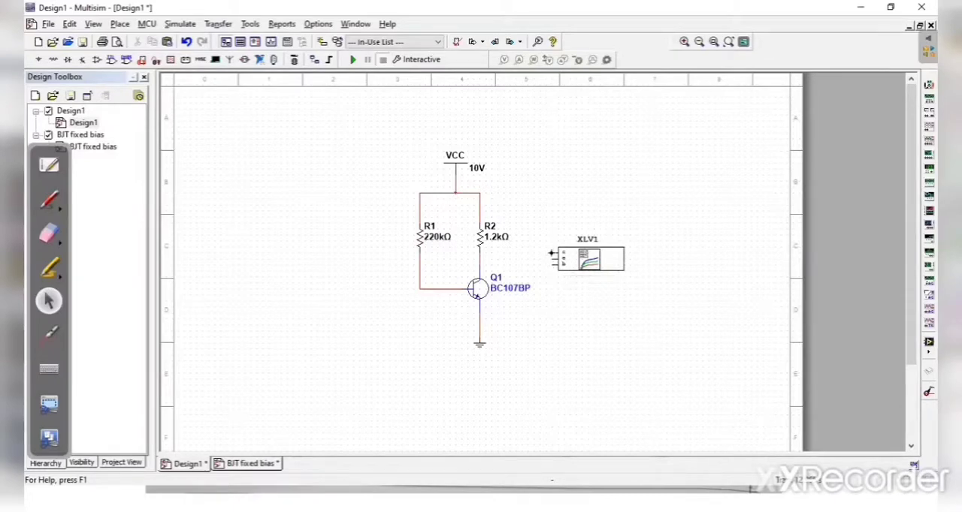
# Step: Wire the BJT Analyzer's terminals to the circuit, linking its collector terminal to the wire between the 1.2k resistor and the transistor
pyautogui.click(551, 256)
pyautogui.click(481, 260)
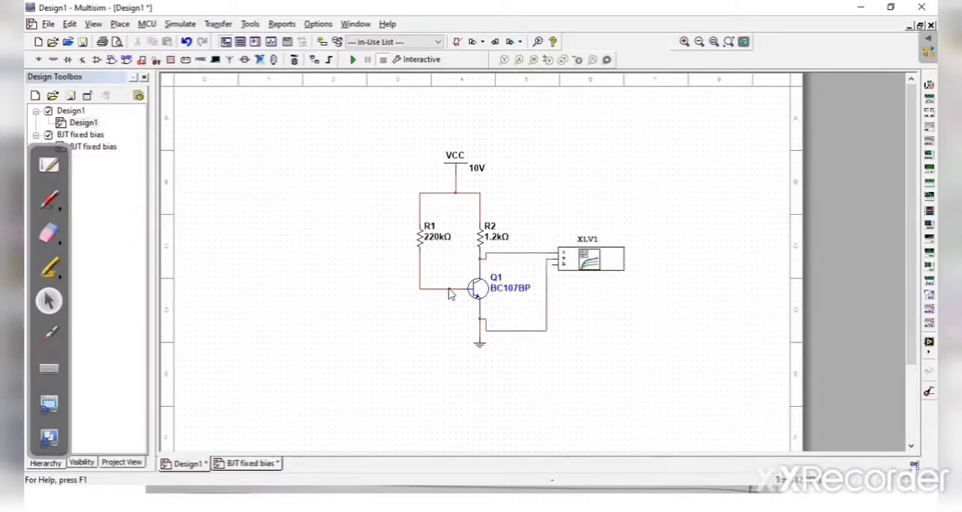
pyautogui.click(449, 290)
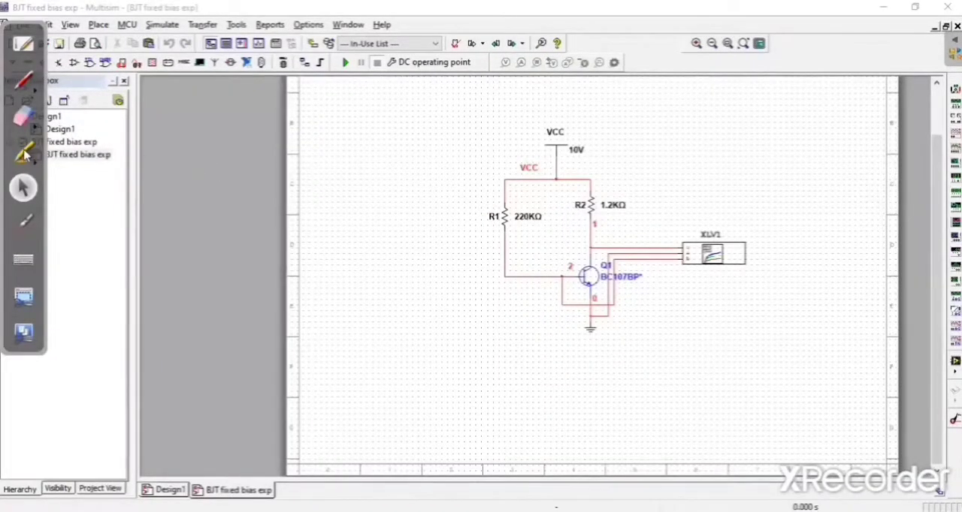
# Step: Circle resistors R1 and R2 on the schematic with the highlighter
pyautogui.click(24, 154)
pyautogui.moveTo(492, 194)
pyautogui.mouseDown()
pyautogui.moveTo(486, 206)
pyautogui.moveTo(526, 252)
pyautogui.moveTo(487, 182)
pyautogui.mouseUp()
pyautogui.moveTo(590, 184)
pyautogui.mouseDown()
pyautogui.moveTo(630, 259)
pyautogui.moveTo(589, 179)
pyautogui.moveTo(568, 191)
pyautogui.mouseUp()
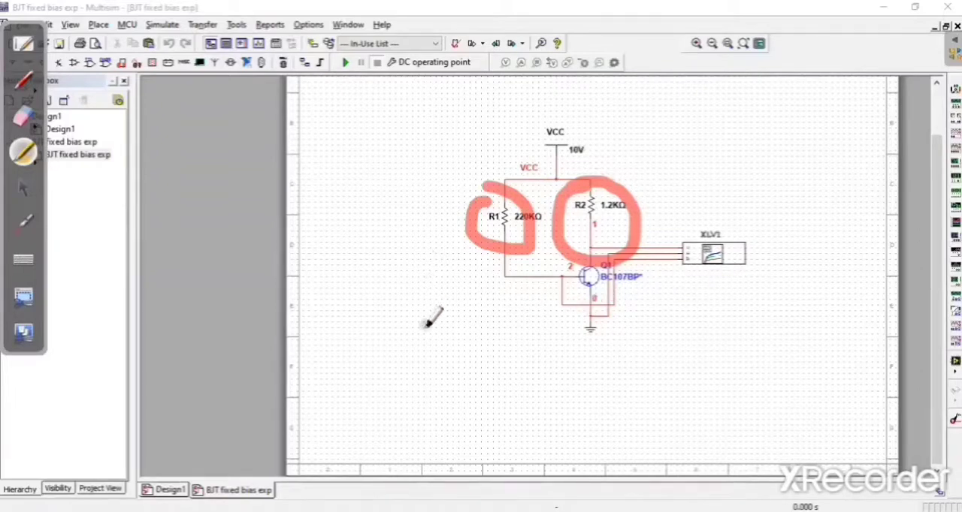
# Step: Write "VCE, IC" by hand with the highlighter below the circuit
pyautogui.moveTo(416, 319)
pyautogui.mouseDown()
pyautogui.moveTo(434, 364)
pyautogui.moveTo(453, 308)
pyautogui.mouseUp()
pyautogui.moveTo(476, 339)
pyautogui.mouseDown()
pyautogui.moveTo(472, 362)
pyautogui.moveTo(495, 365)
pyautogui.mouseUp()
pyautogui.moveTo(511, 334)
pyautogui.mouseDown()
pyautogui.moveTo(498, 340)
pyautogui.moveTo(544, 352)
pyautogui.mouseUp()
pyautogui.moveTo(502, 350)
pyautogui.mouseDown()
pyautogui.moveTo(524, 347)
pyautogui.moveTo(512, 332)
pyautogui.moveTo(545, 329)
pyautogui.moveTo(573, 383)
pyautogui.mouseUp()
pyautogui.click(532, 331)
pyautogui.moveTo(603, 304)
pyautogui.mouseDown()
pyautogui.moveTo(645, 299)
pyautogui.moveTo(617, 328)
pyautogui.moveTo(646, 325)
pyautogui.moveTo(697, 347)
pyautogui.mouseUp()
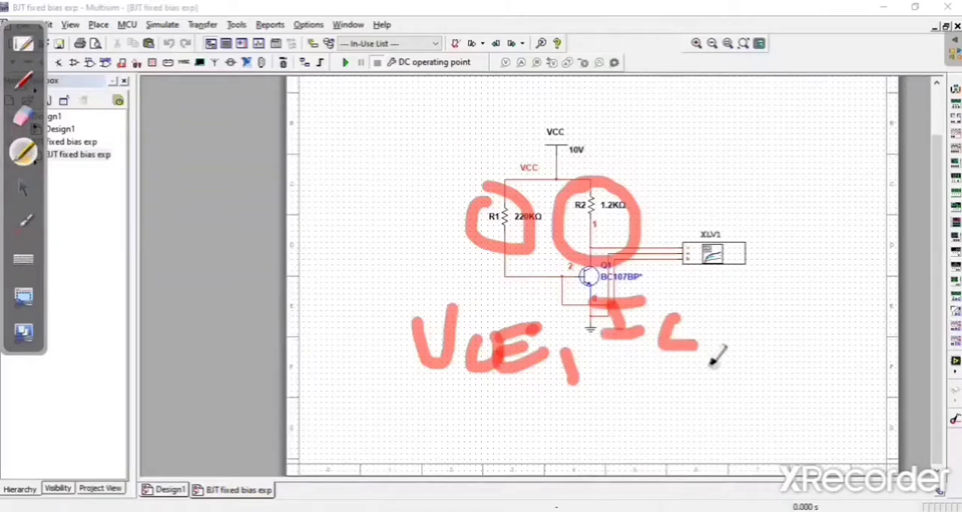
# Step: Return to the normal pointer and open the DC operating point analysis settings
pyautogui.click(28, 189)
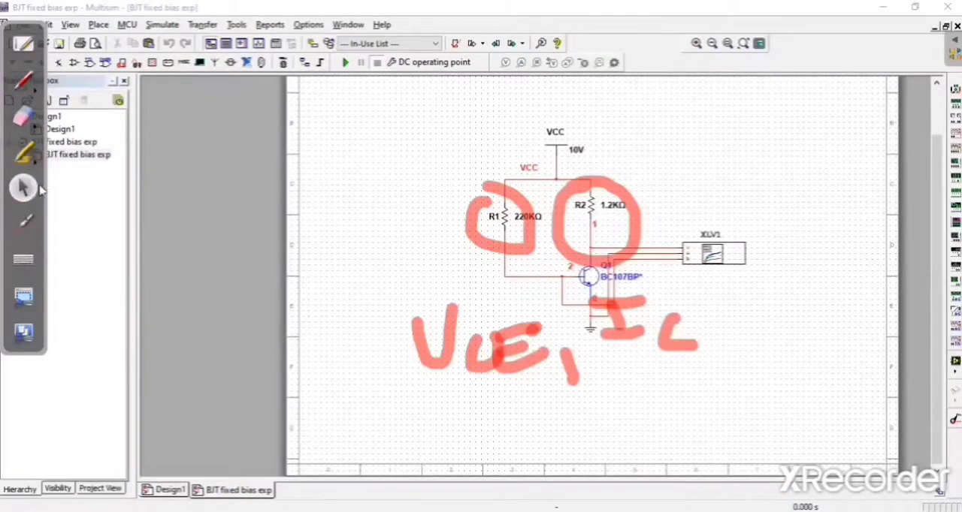
pyautogui.click(442, 65)
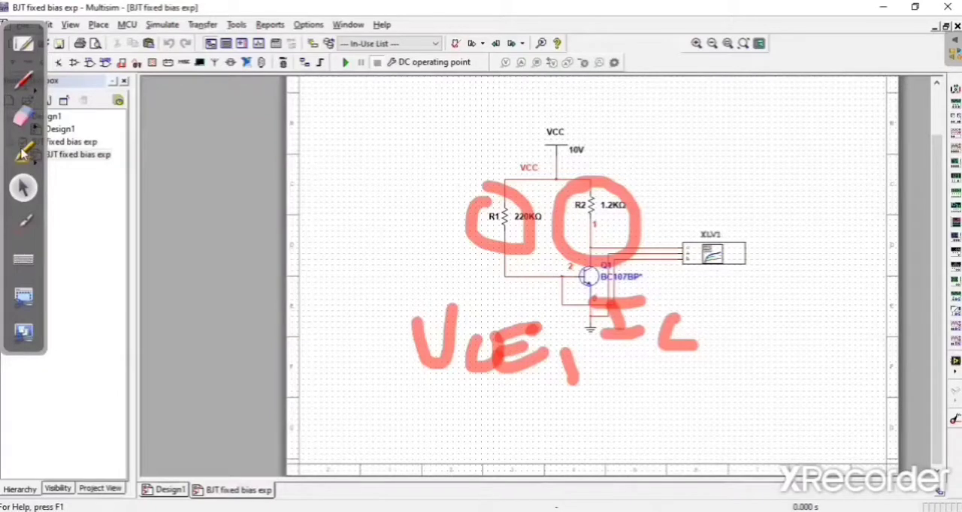
# Step: Write "VC-VE" with the highlighter above the BJT Analyzer and draw an arrow from VE to 0
pyautogui.click(23, 154)
pyautogui.moveTo(680, 143)
pyautogui.mouseDown()
pyautogui.moveTo(721, 142)
pyautogui.moveTo(770, 187)
pyautogui.moveTo(777, 160)
pyautogui.moveTo(812, 218)
pyautogui.moveTo(845, 176)
pyautogui.moveTo(881, 242)
pyautogui.moveTo(890, 199)
pyautogui.mouseUp()
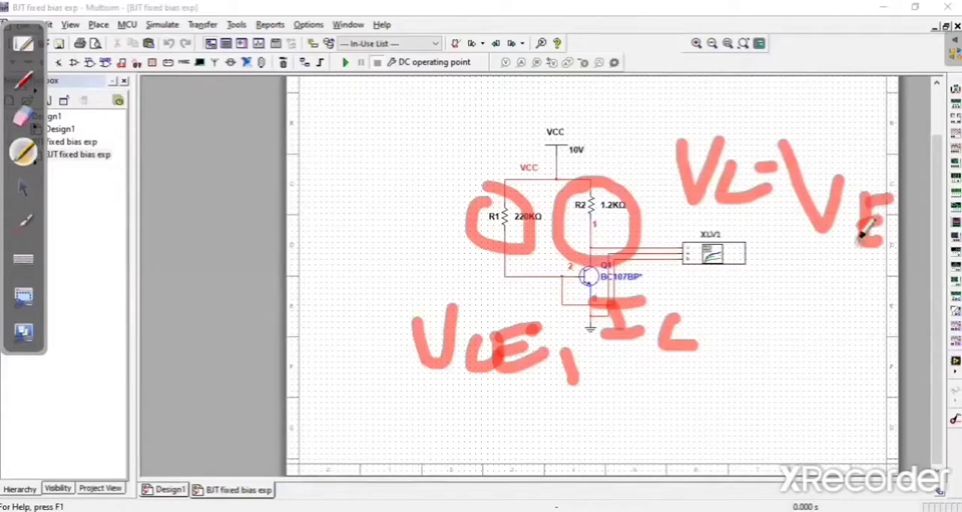
pyautogui.moveTo(855, 241)
pyautogui.mouseDown()
pyautogui.moveTo(849, 279)
pyautogui.moveTo(864, 267)
pyautogui.mouseUp()
pyautogui.moveTo(839, 326); pyautogui.dragTo(873, 323)
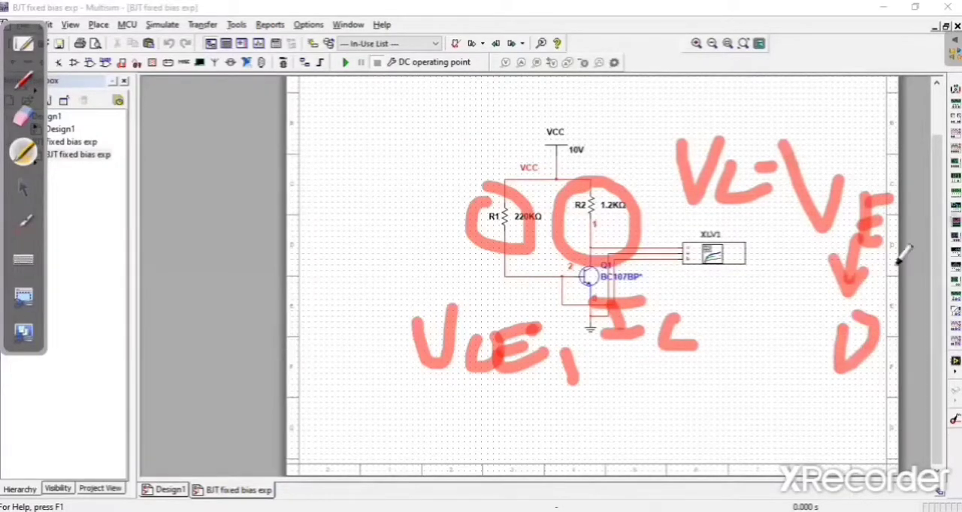
# Step: Underline the handwritten VC and circle node 1 below R2 with the highlighter
pyautogui.moveTo(685, 203); pyautogui.dragTo(783, 196)
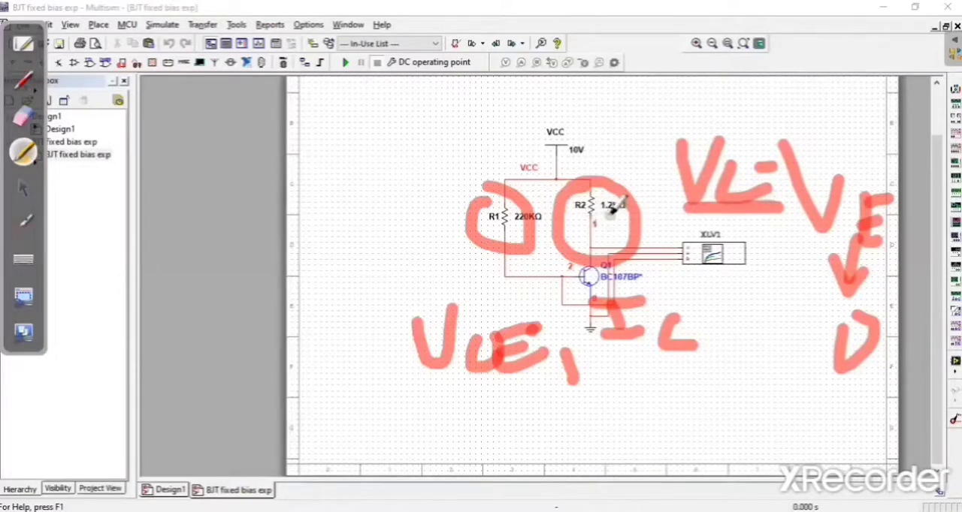
pyautogui.moveTo(580, 210)
pyautogui.mouseDown()
pyautogui.moveTo(601, 248)
pyautogui.moveTo(624, 207)
pyautogui.mouseUp()
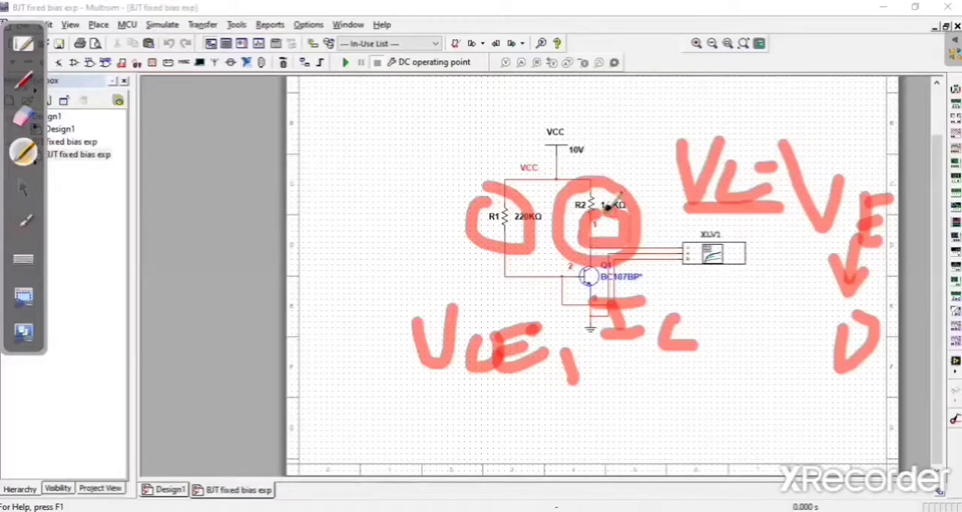
# Step: Erase the highlighter annotations from the schematic
pyautogui.click(24, 116)
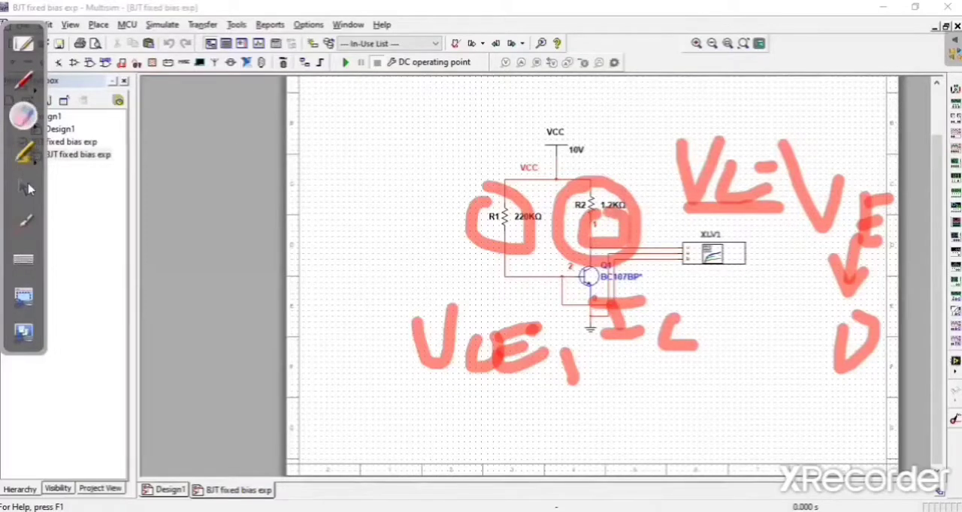
pyautogui.moveTo(579, 293)
pyautogui.mouseDown()
pyautogui.moveTo(526, 247)
pyautogui.moveTo(569, 300)
pyautogui.moveTo(853, 451)
pyautogui.moveTo(397, 294)
pyautogui.moveTo(943, 176)
pyautogui.moveTo(774, 247)
pyautogui.mouseUp()
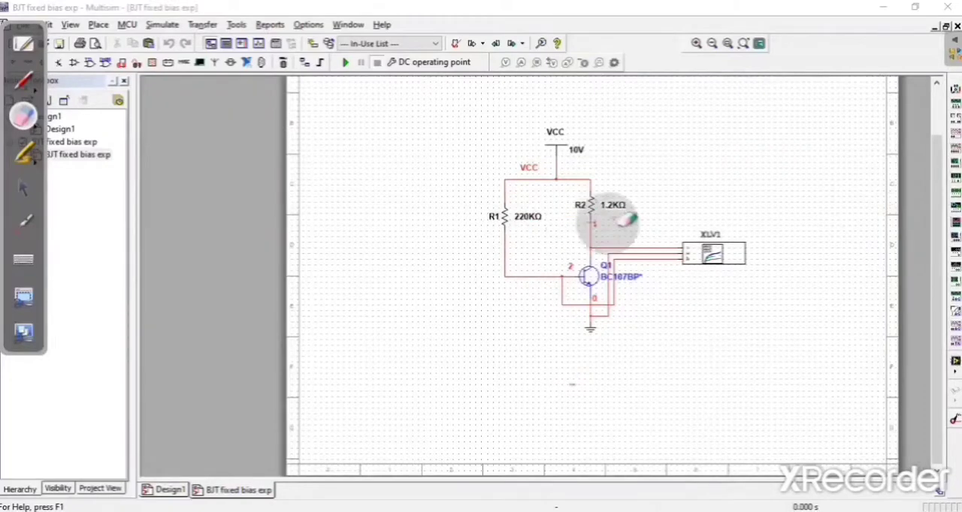
# Step: Run the DC Operating Point analysis with I(Q1[IC]) and V(1) as the selected output variables
pyautogui.click(25, 189)
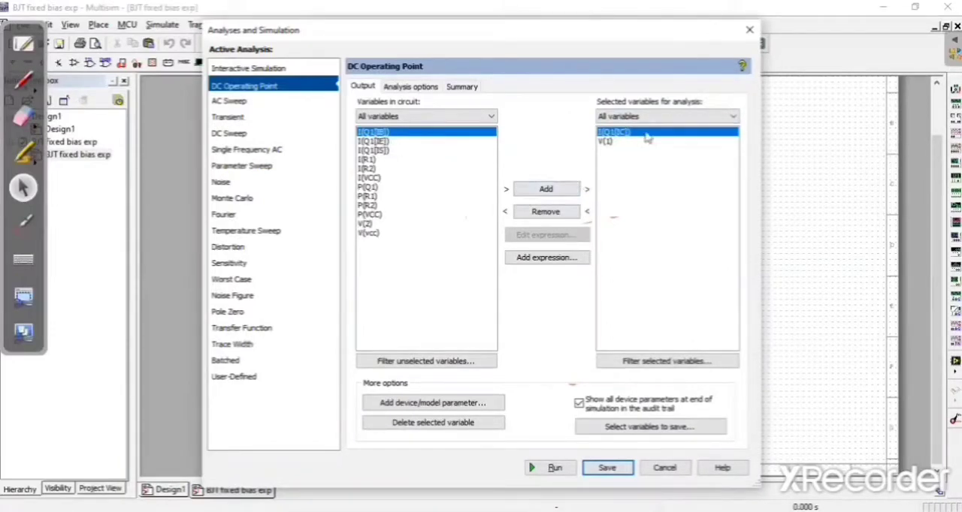
pyautogui.click(546, 468)
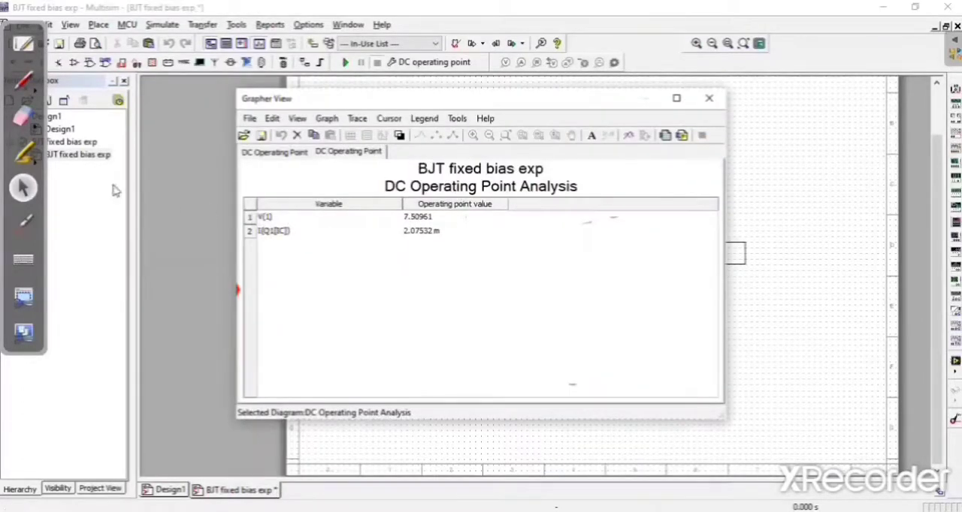
# Step: Mark the V(1) and I(Q1[IC]) operating point values in the results table with highlighter strokes
pyautogui.click(21, 152)
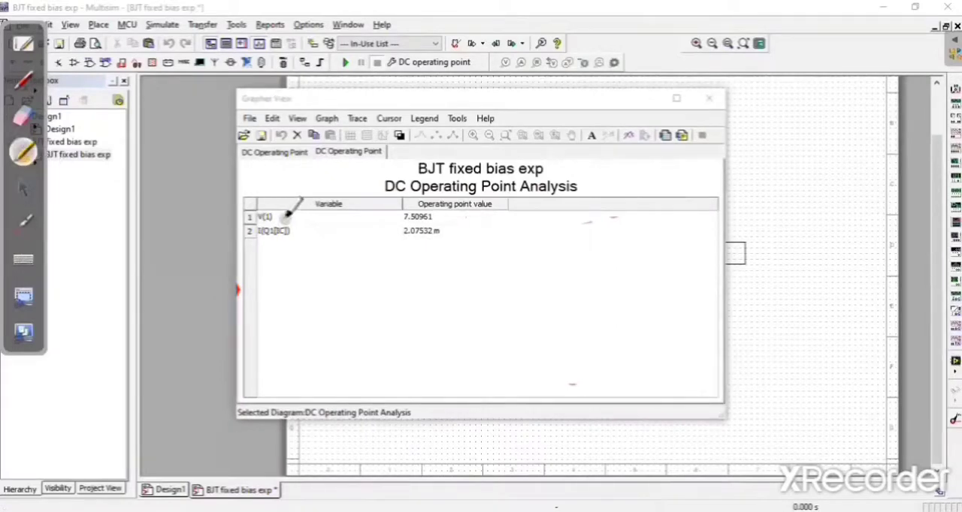
pyautogui.moveTo(460, 216); pyautogui.dragTo(526, 208)
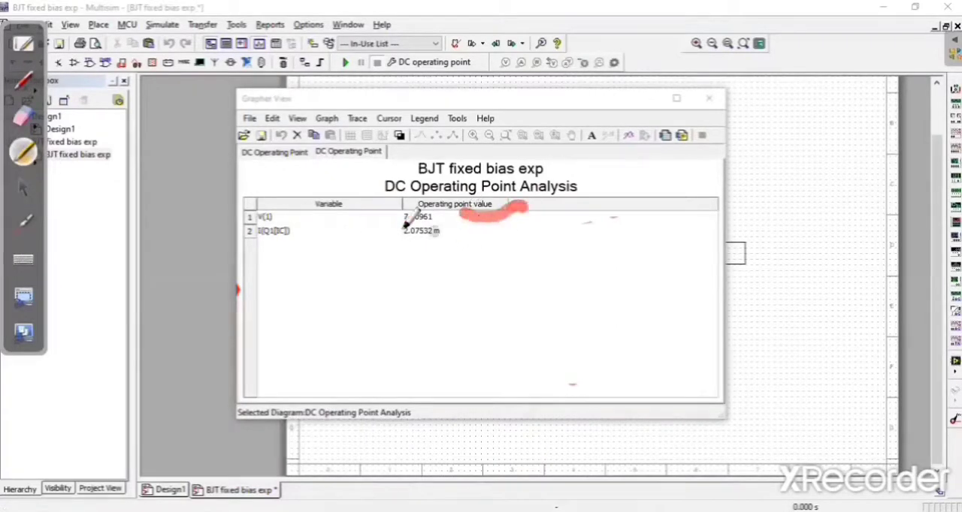
pyautogui.moveTo(460, 242); pyautogui.dragTo(518, 228)
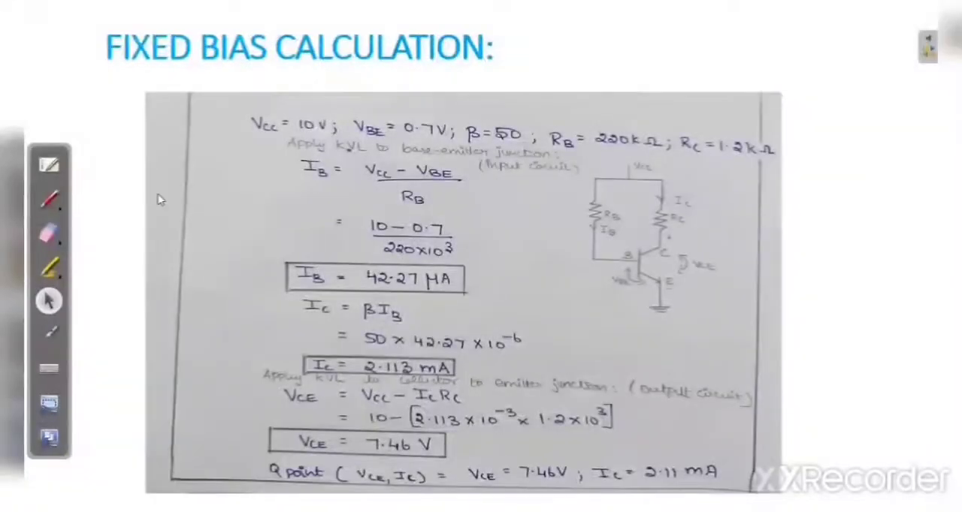
pyautogui.click(50, 265)
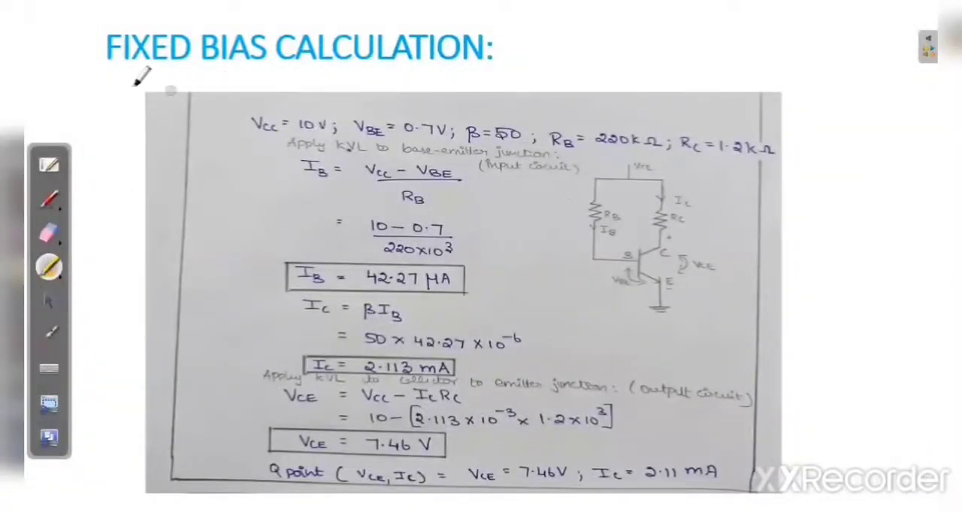